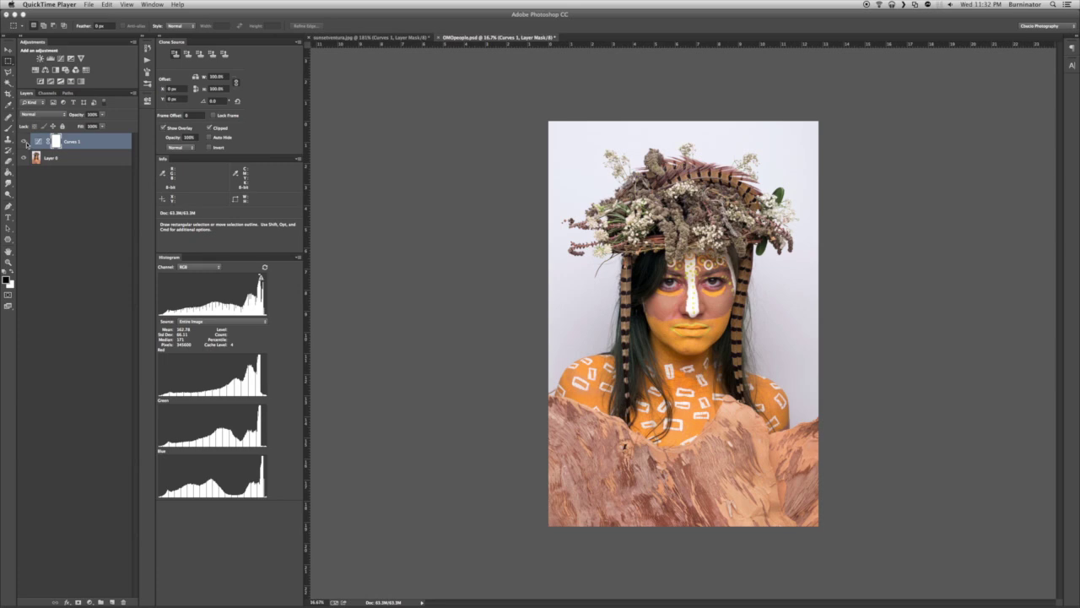
- Toggle the Curves 1 layer's visibility to compare the portrait with and without the adjustment
left_click(24, 144)
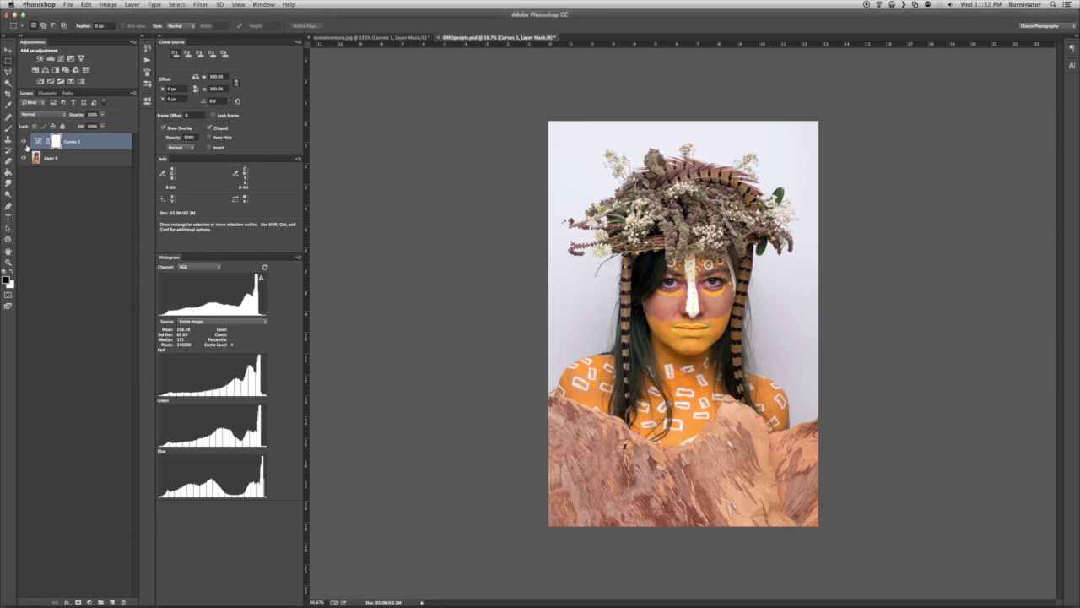
left_click(24, 145)
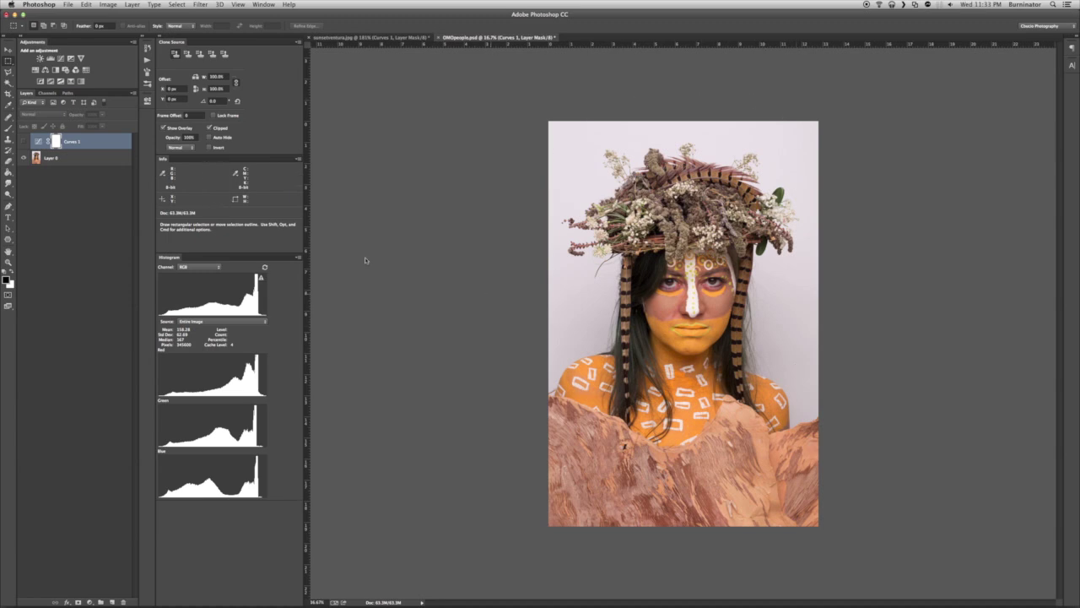
left_click(24, 141)
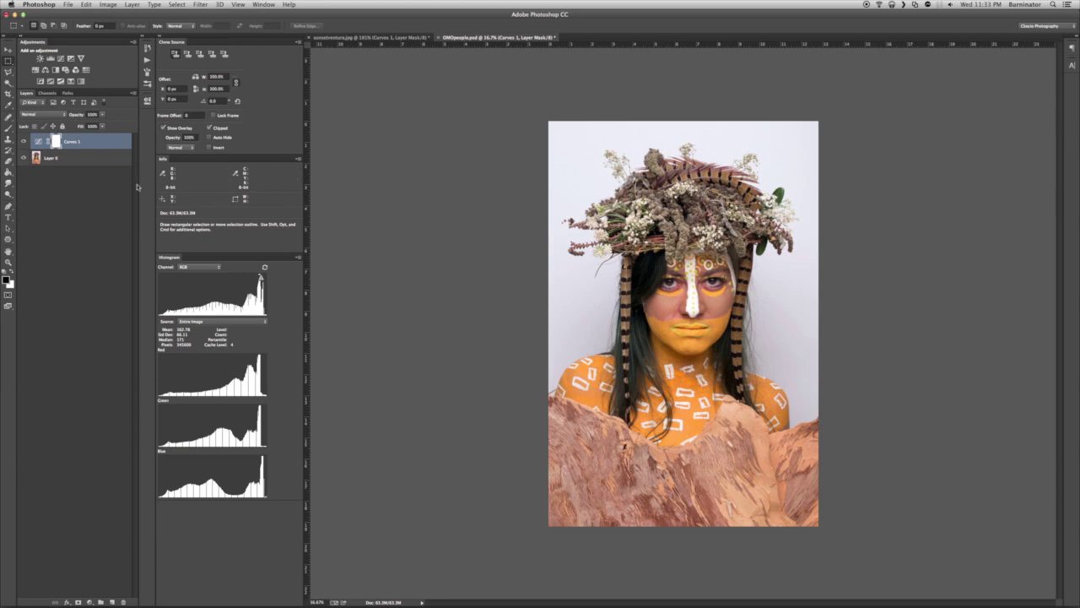
- Delete the existing Curves 1 adjustment layer and add a fresh Curves adjustment layer above Layer 0
left_click_drag(89, 146, 125, 603)
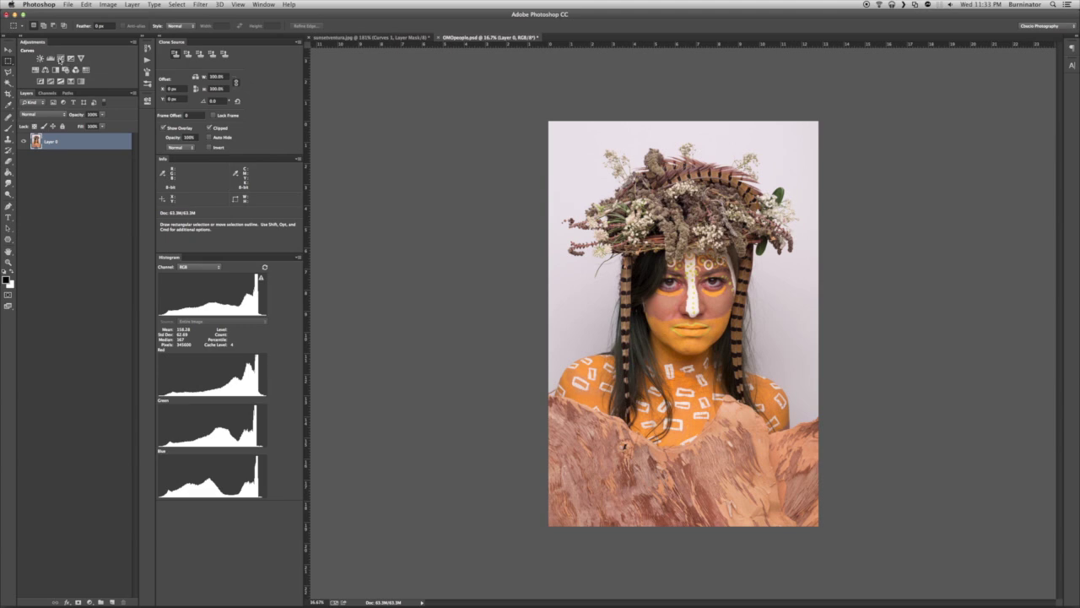
left_click(61, 58)
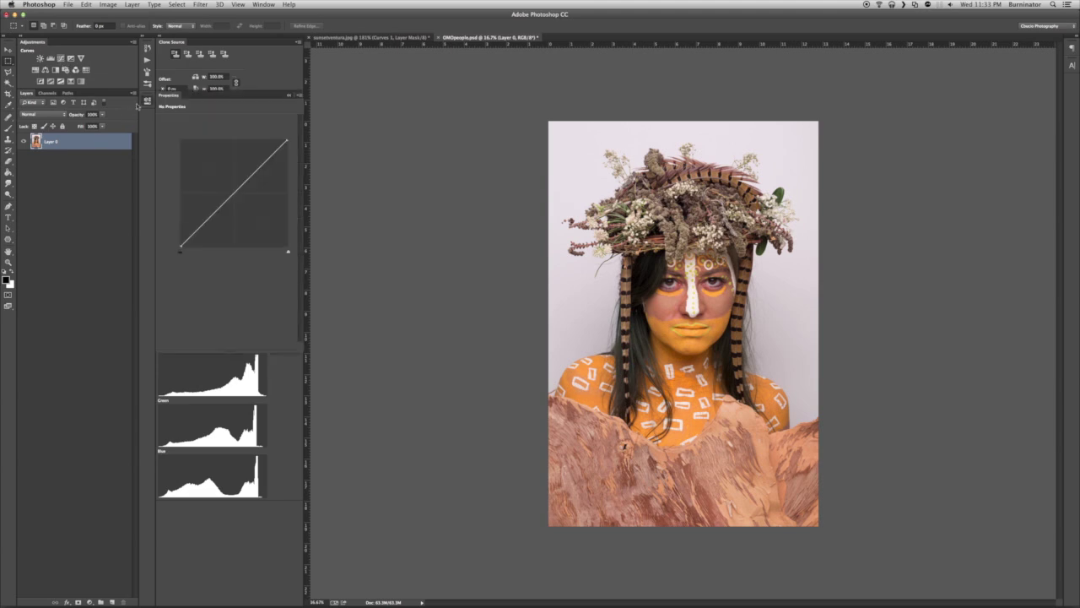
left_click(147, 100)
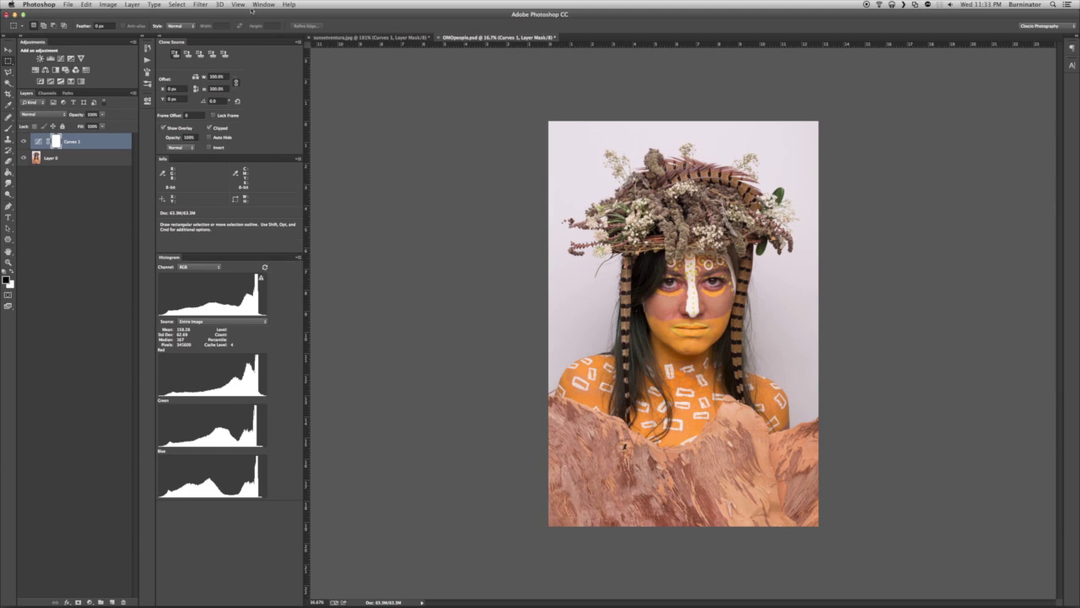
- Switch the Histogram to Compact View and back to All Channels View
left_click(262, 4)
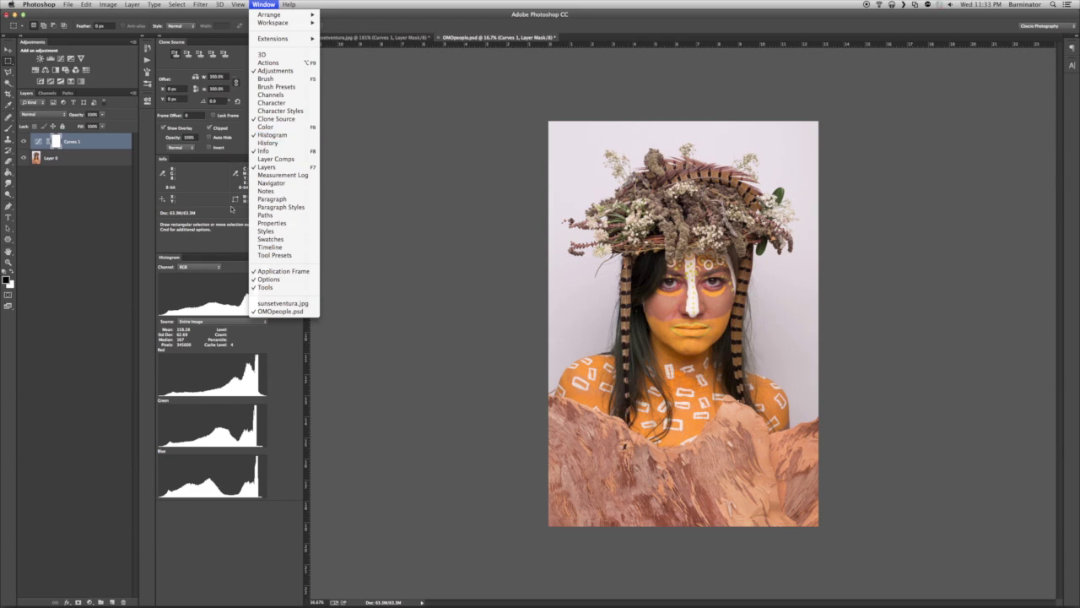
left_click(202, 259)
left_click(298, 256)
left_click(302, 276)
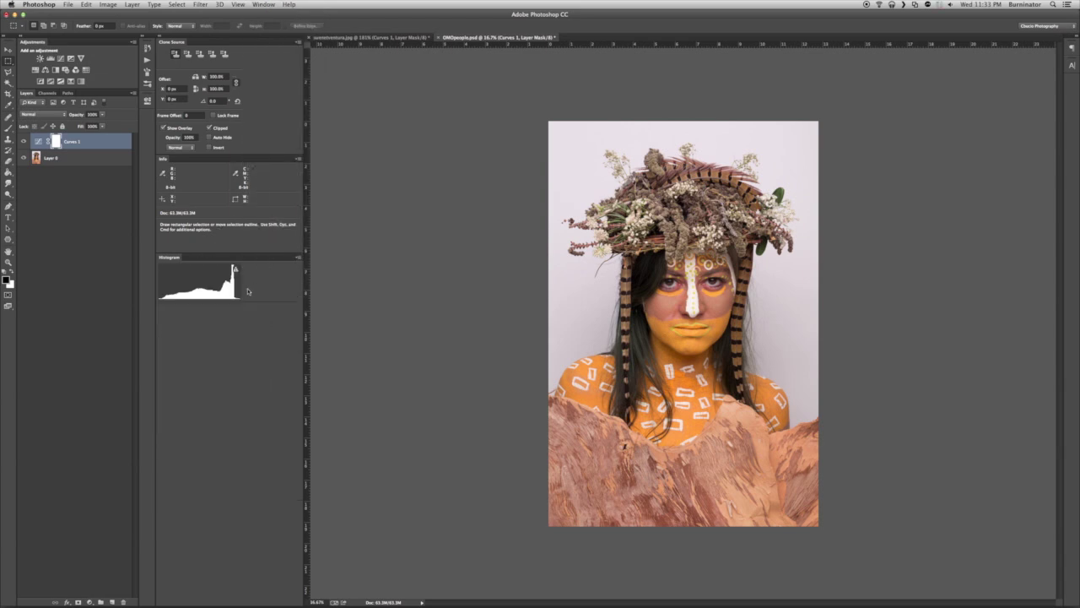
left_click(297, 256)
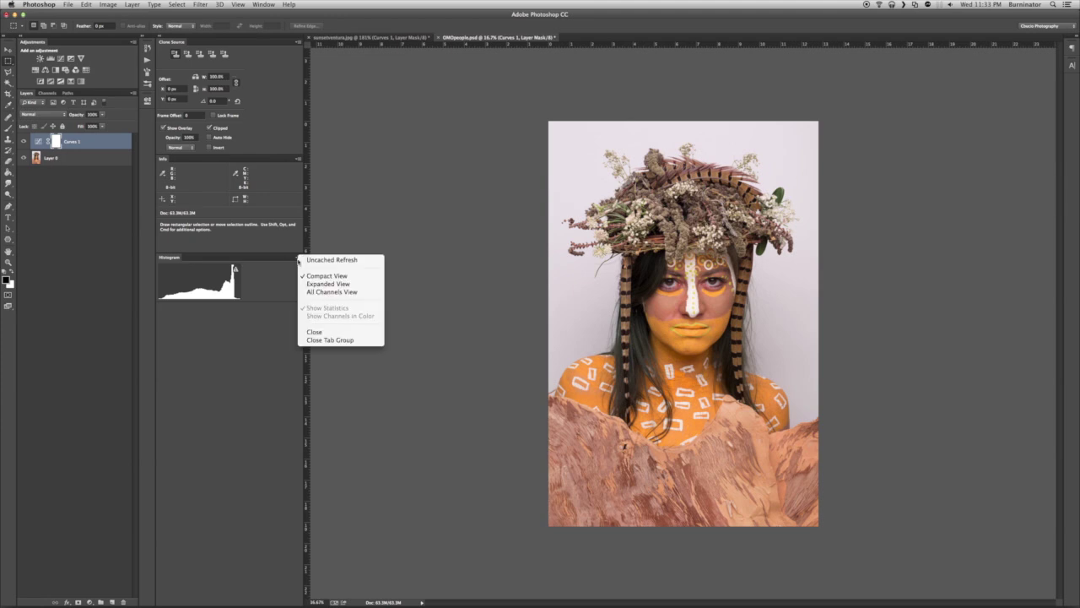
left_click(308, 292)
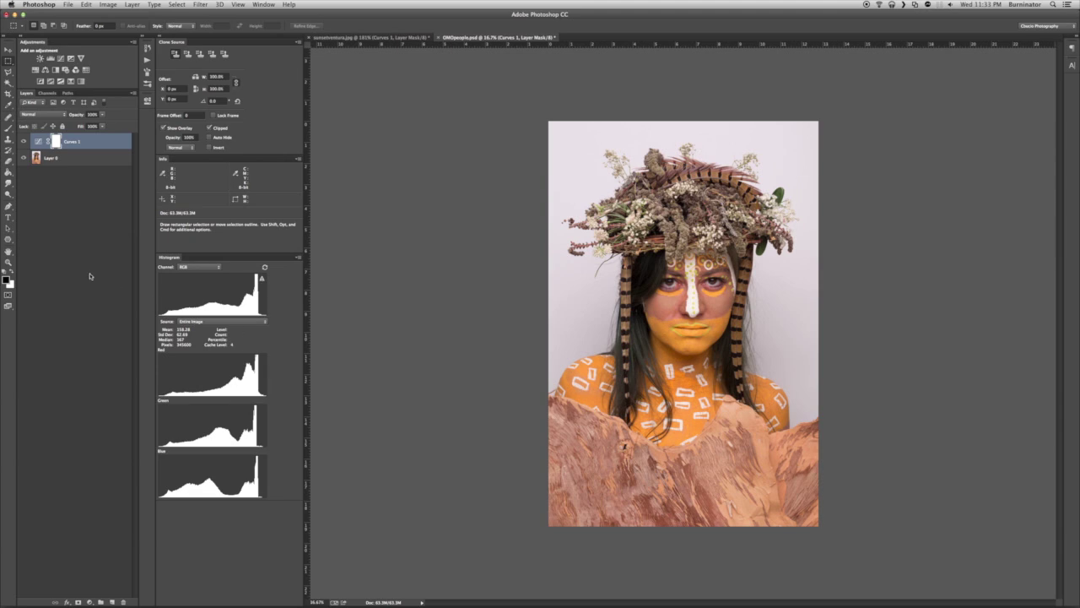
- In the new Curves adjustment's Blue channel, move the white point in to input 241
left_click(146, 100)
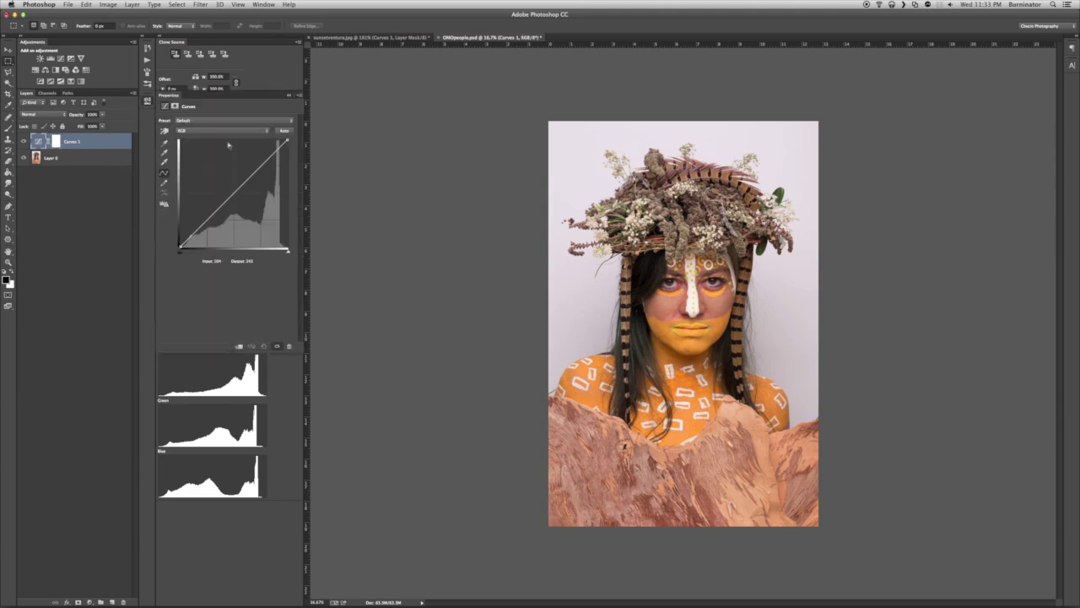
left_click(209, 131)
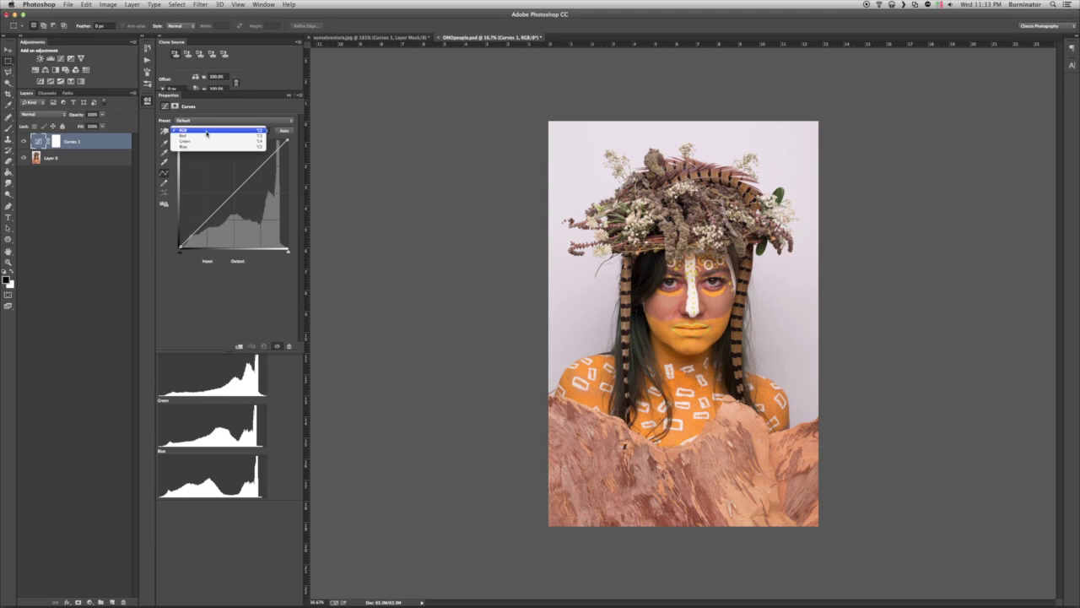
left_click(200, 147)
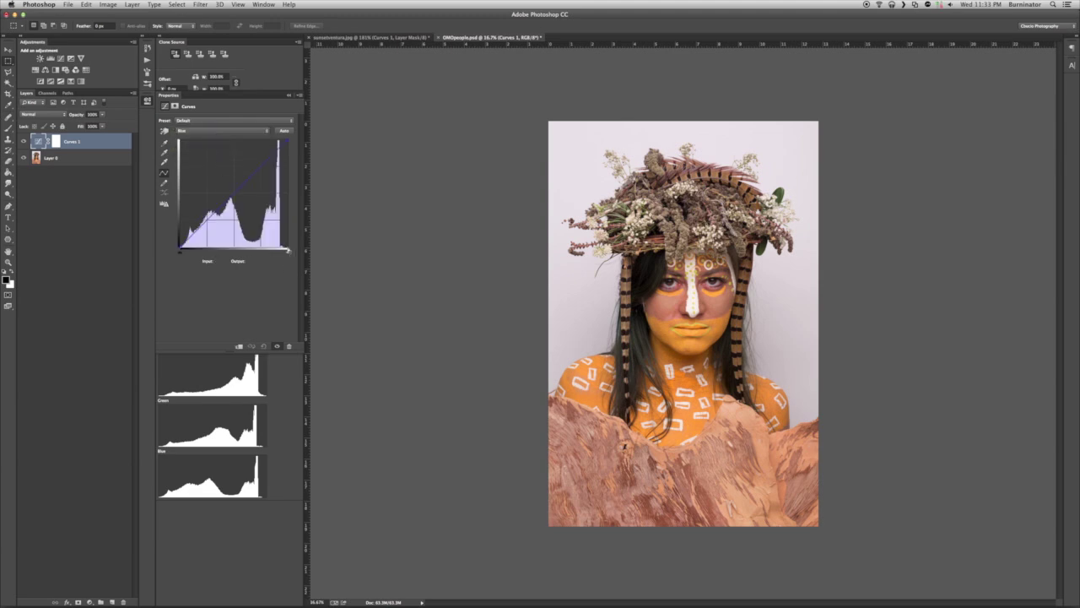
left_click(287, 251)
left_click_drag(287, 252, 285, 258)
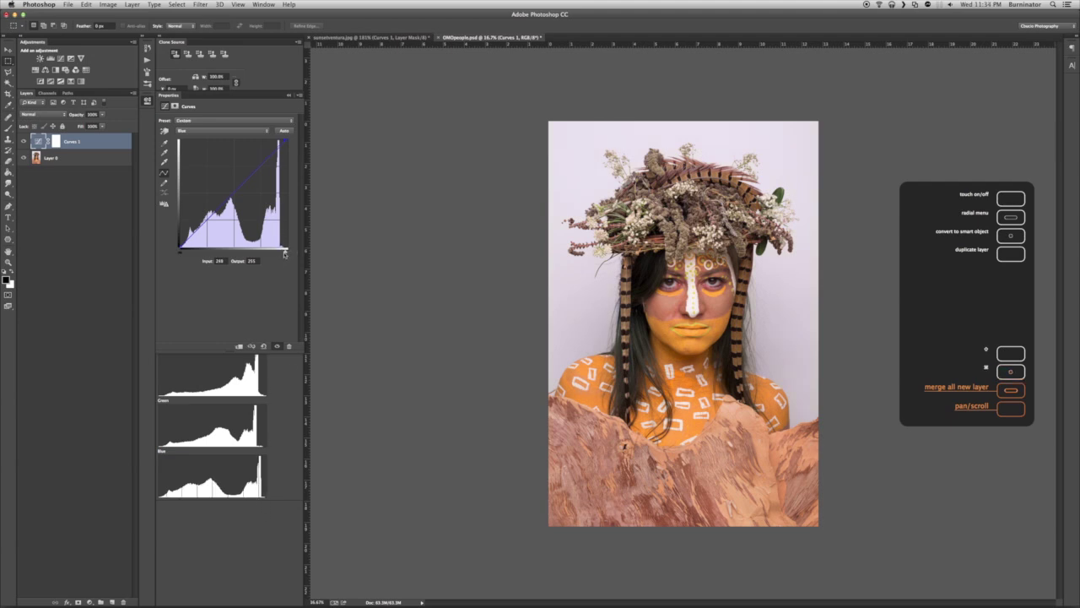
key("Left")
key("Left")
key("Left")
key("Left")
key("Left")
key("Left")
key("Left")
key("Left")
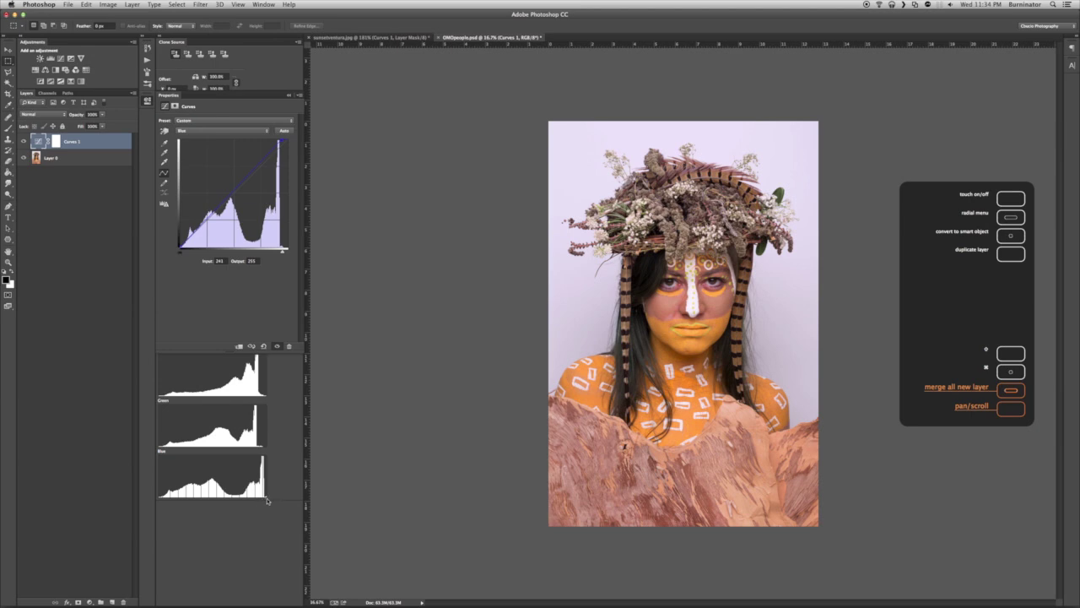
- Move the Blue channel's black point in to input 4 on the Curves adjustment
key("super")
left_click(180, 251, "super")
key("Right")
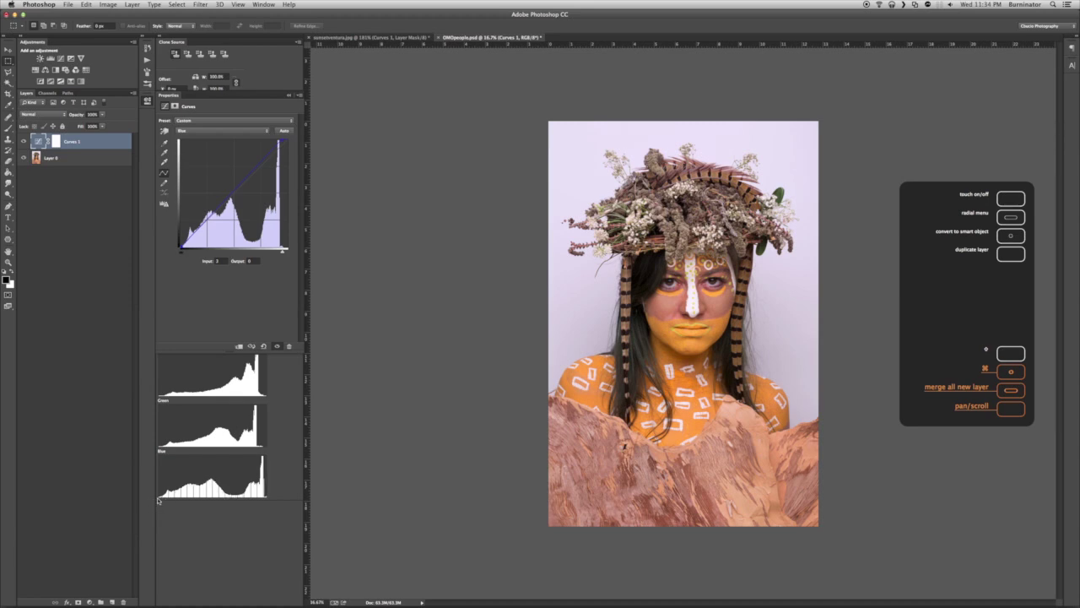
key("Right")
key("Right")
- In the Curves adjustment's Green channel, move the white point inward to the histogram's highlight edge and the black point to input 6
left_click(201, 132)
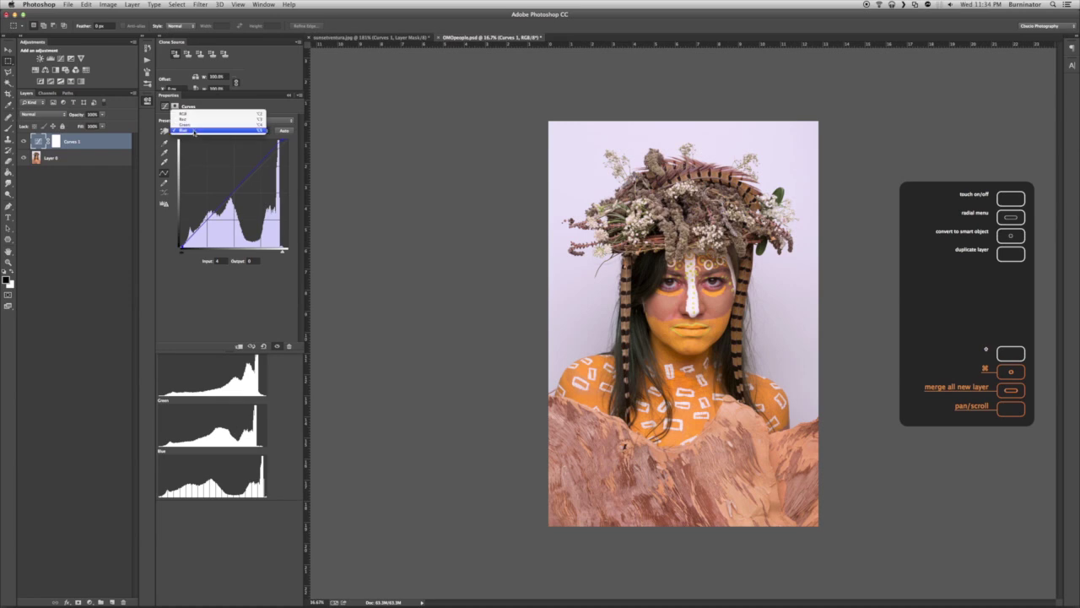
left_click(201, 136)
key("alt+4")
left_click(285, 251)
key("Left")
key("Left")
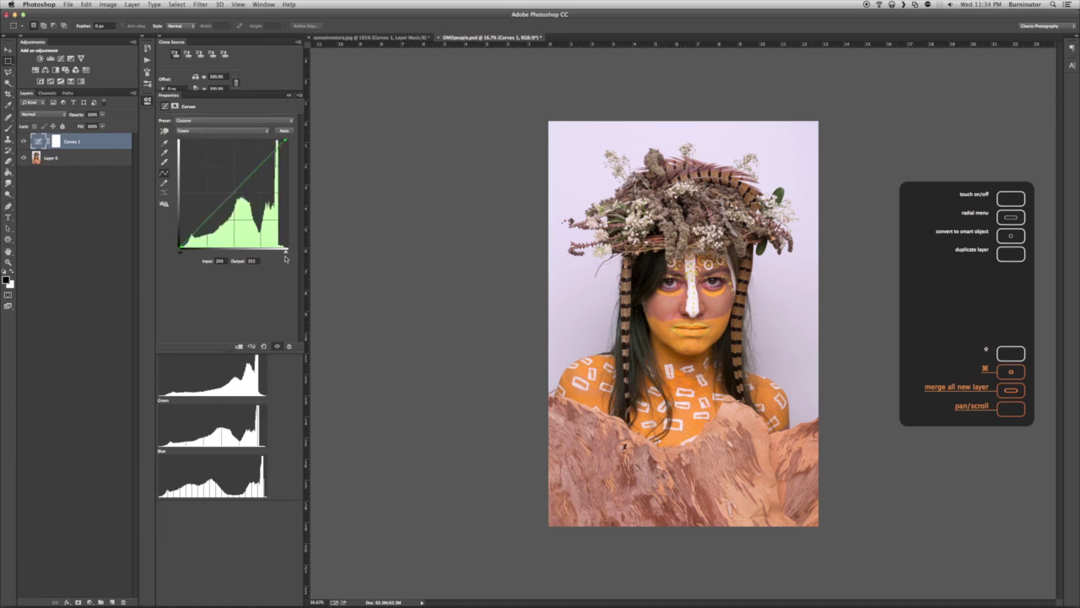
key("Left")
key("Left")
key("Left")
key("Left")
key("Left")
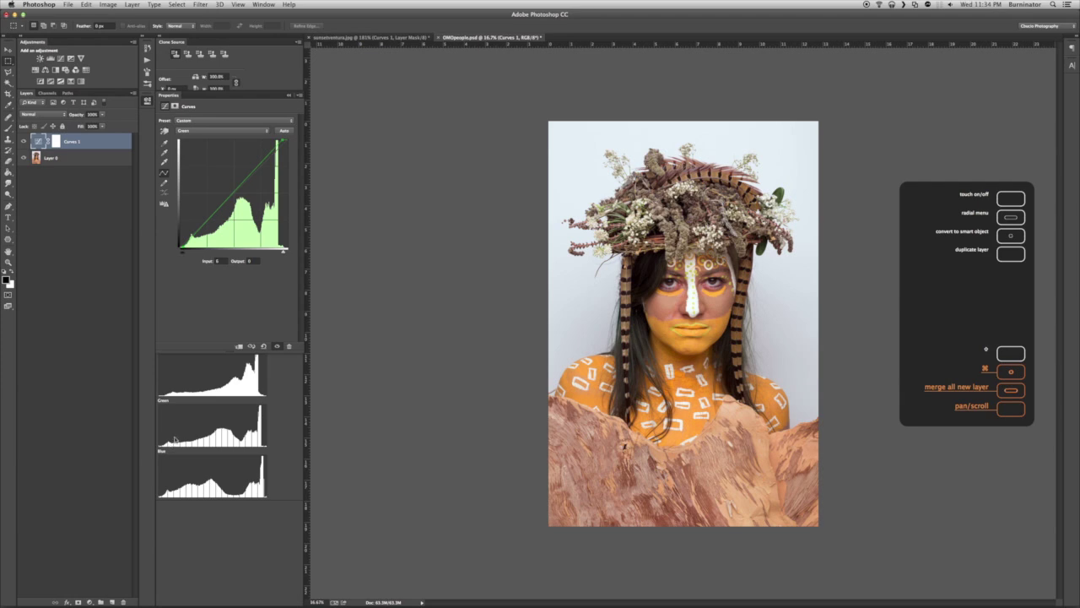
- In the Curves adjustment's Red channel, move the white point slightly inward and the black point to input 12
left_click(217, 132)
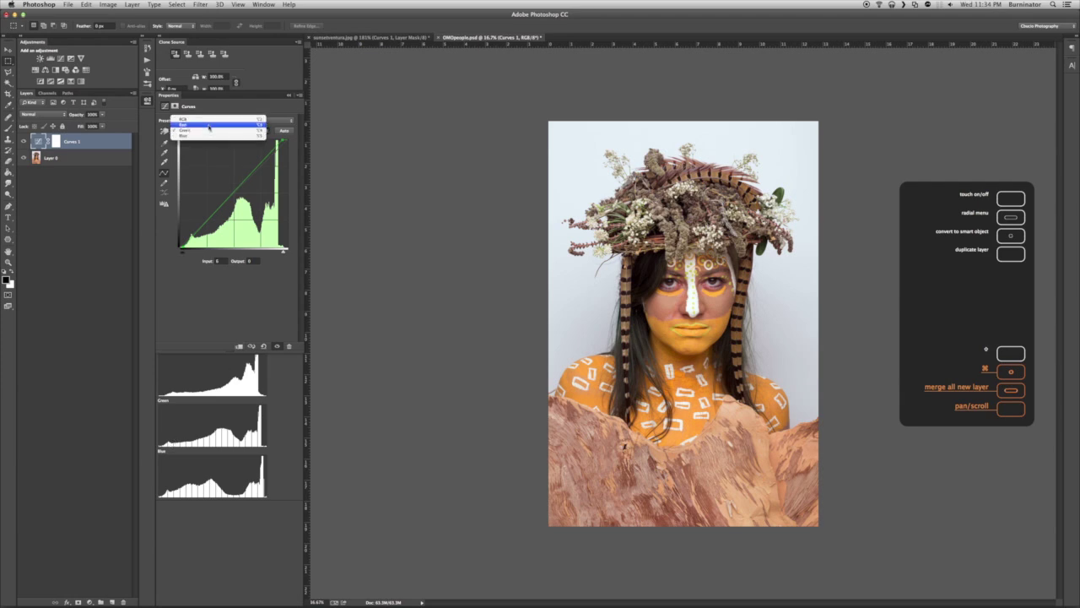
left_click(209, 124)
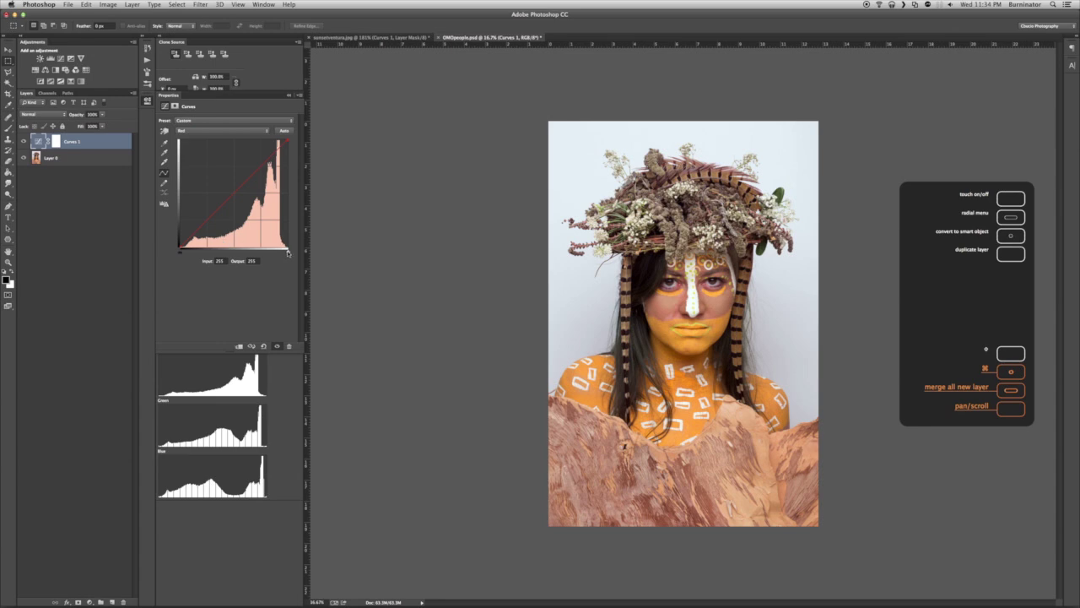
left_click_drag(288, 252, 286, 251)
left_click(180, 253)
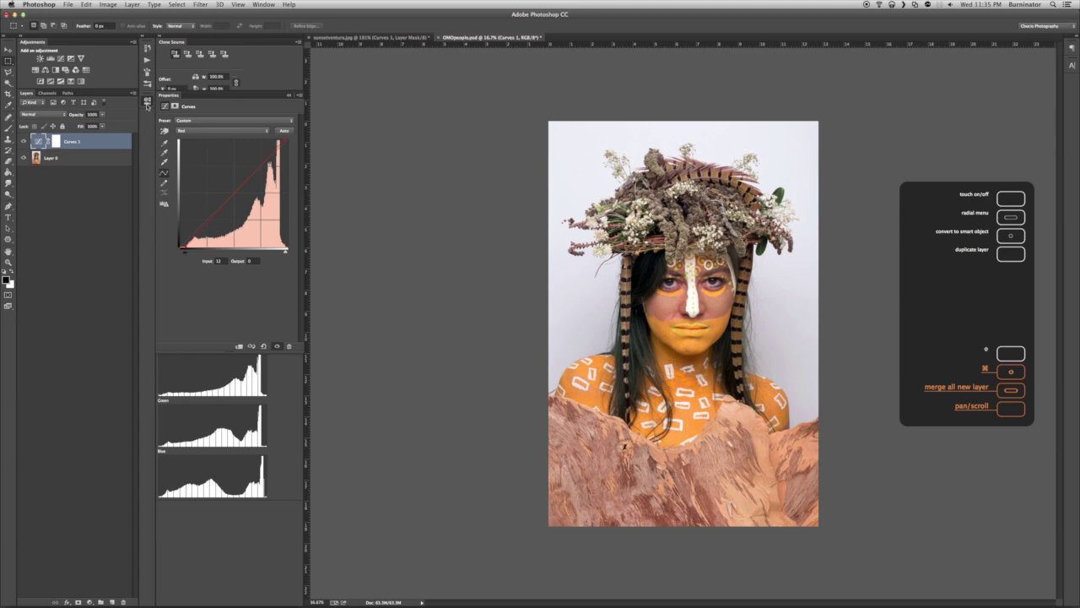
- Collapse the curve settings and toggle the Curves 1 layer's visibility to compare the portrait before and after the per-channel correction
left_click(149, 103)
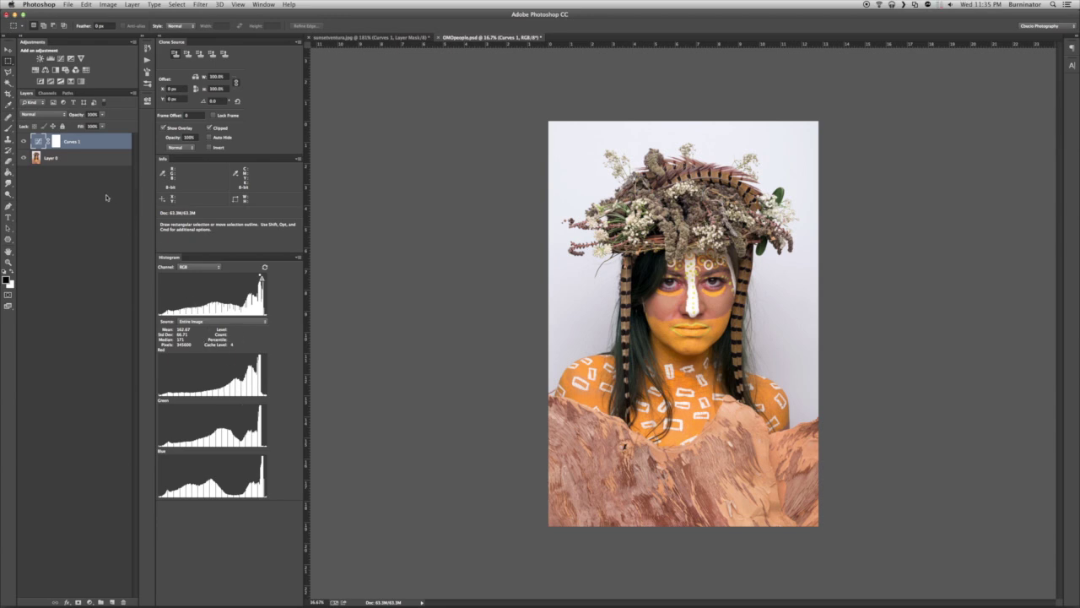
left_click(23, 142)
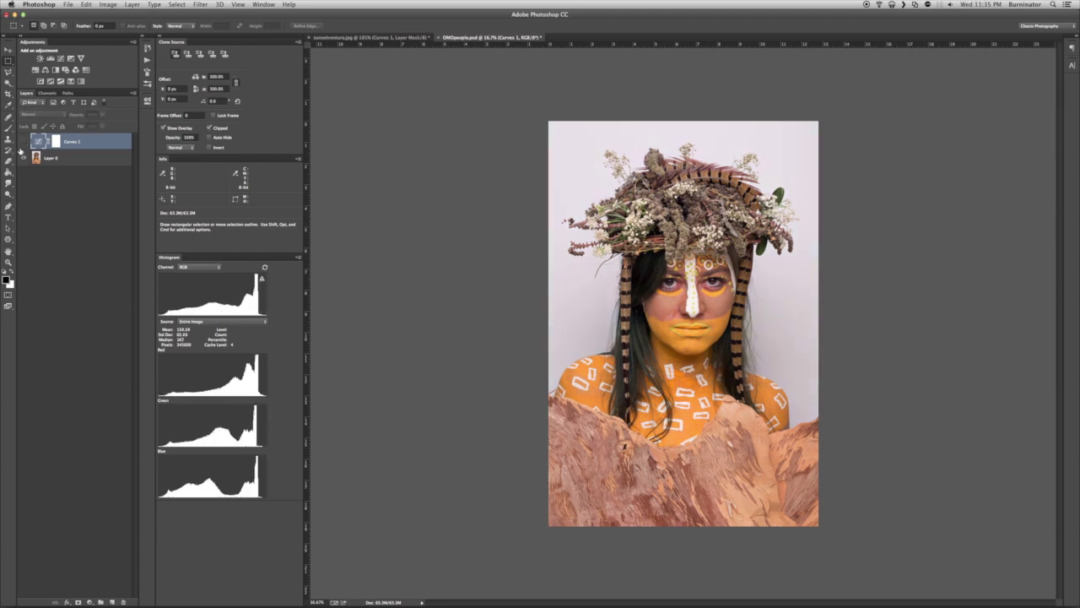
left_click(24, 142)
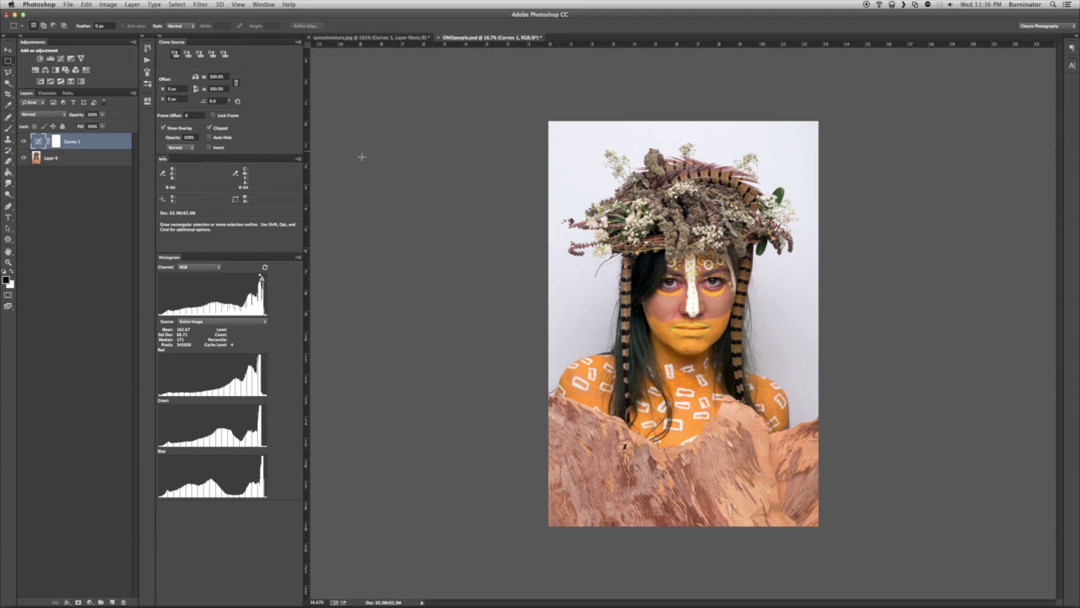
- Switch to the sunsetventura.jpg document and toggle its Curves 1 layer to compare the sunset with and without the correction
left_click(9, 49)
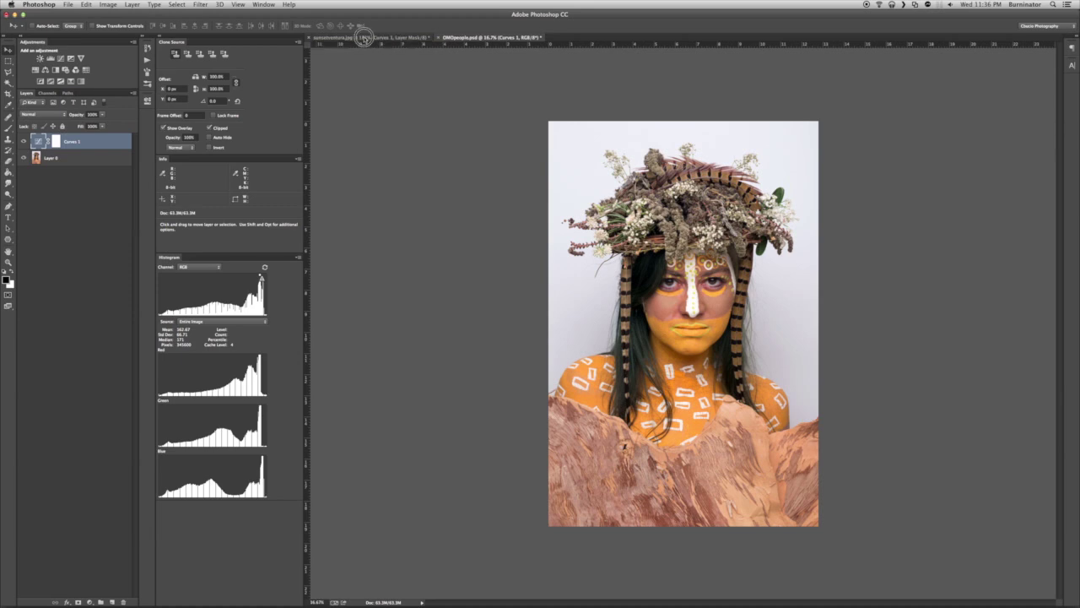
left_click(365, 37)
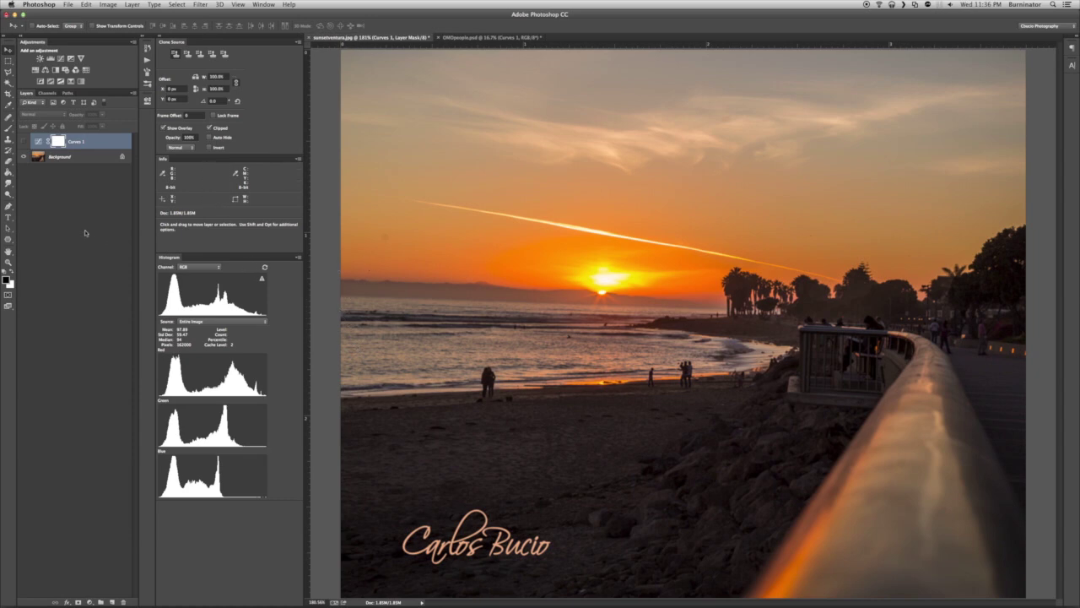
left_click(23, 142)
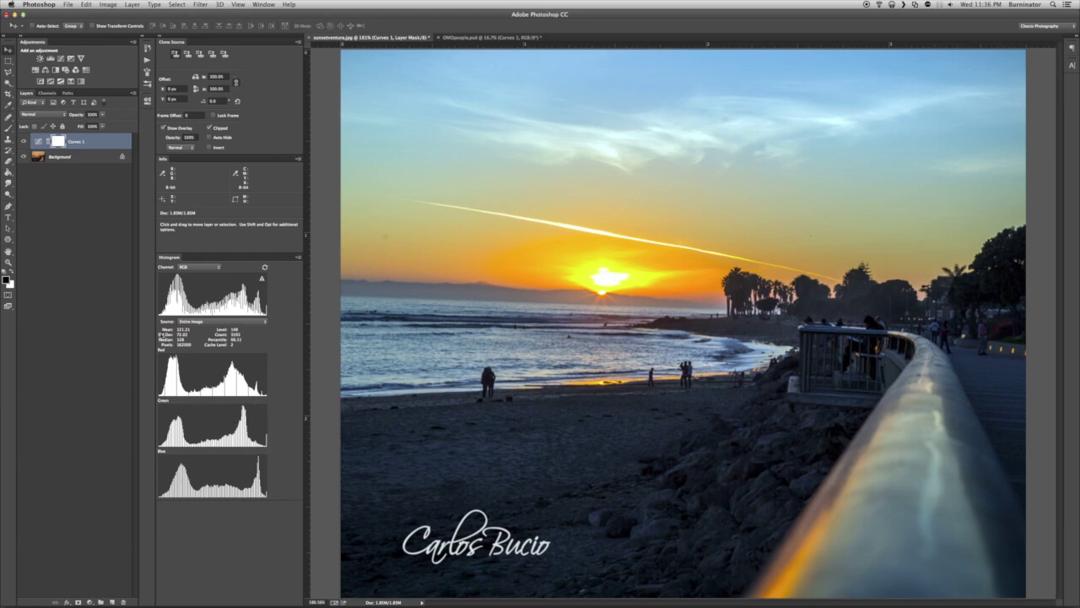
left_click(23, 141)
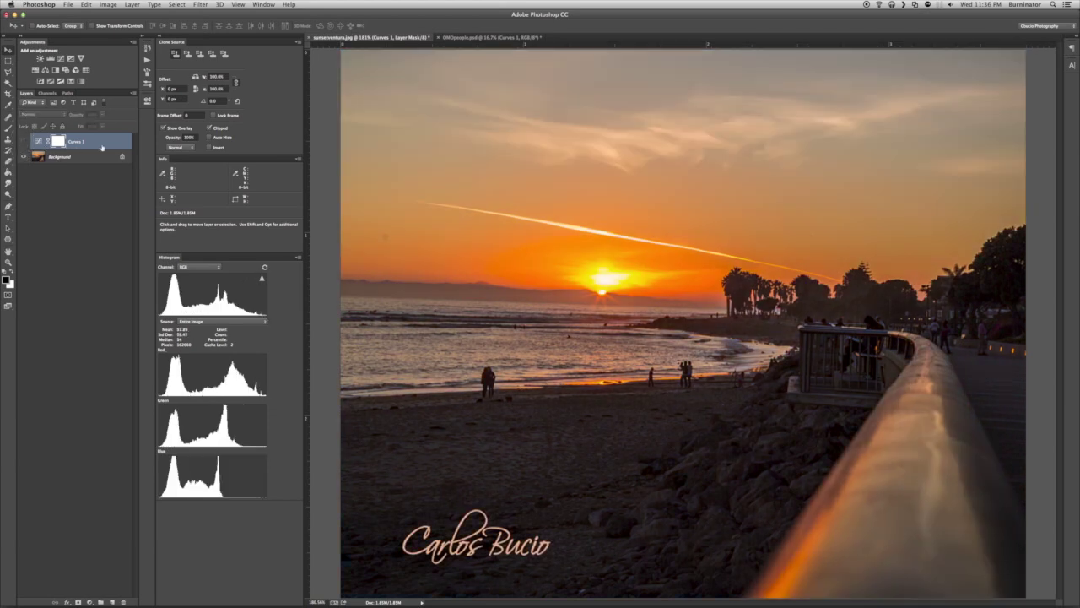
left_click(24, 141)
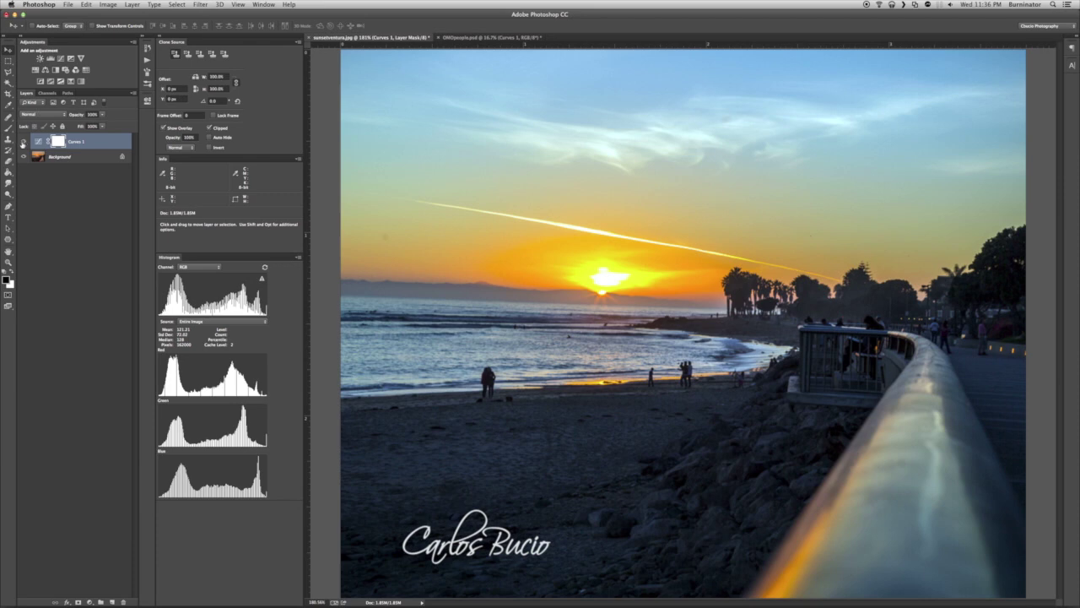
left_click(24, 141)
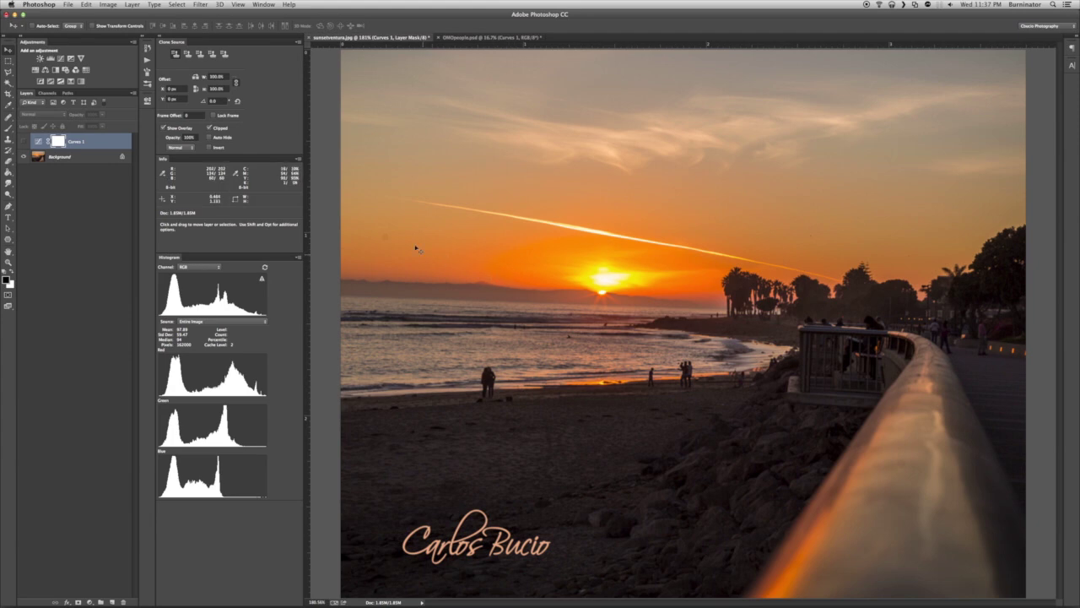
left_click(24, 142)
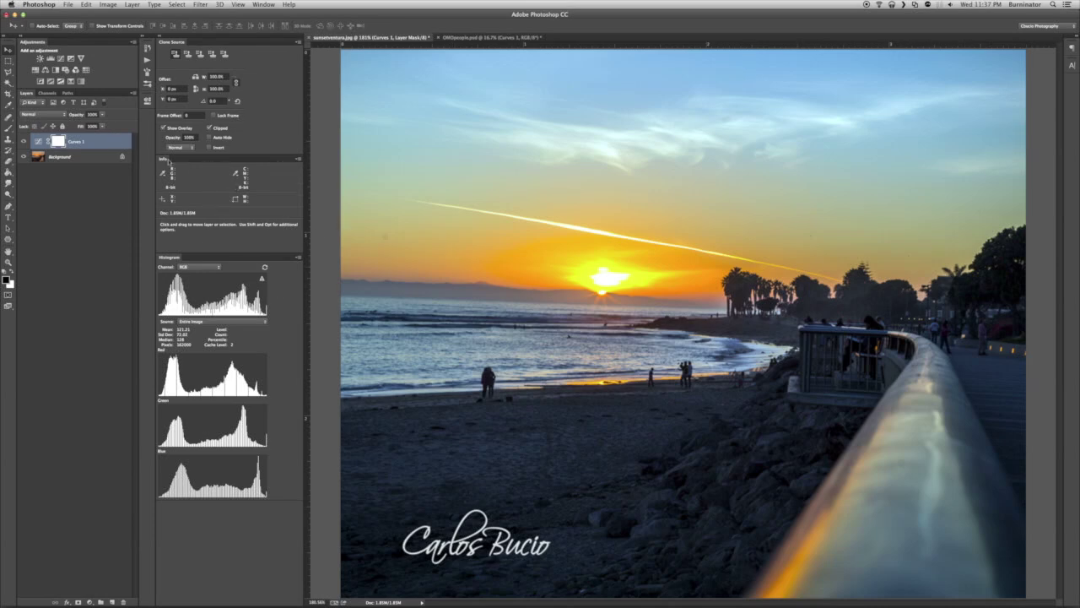
- Activate the Brush tool and return to the OMOpeople.psd document
left_click(7, 128)
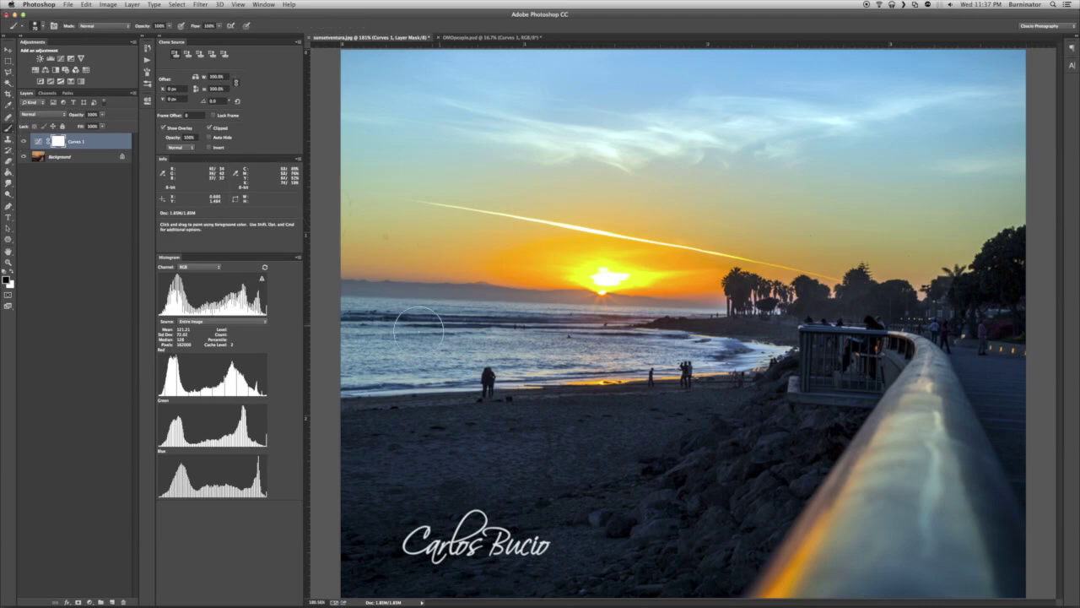
left_click(480, 38)
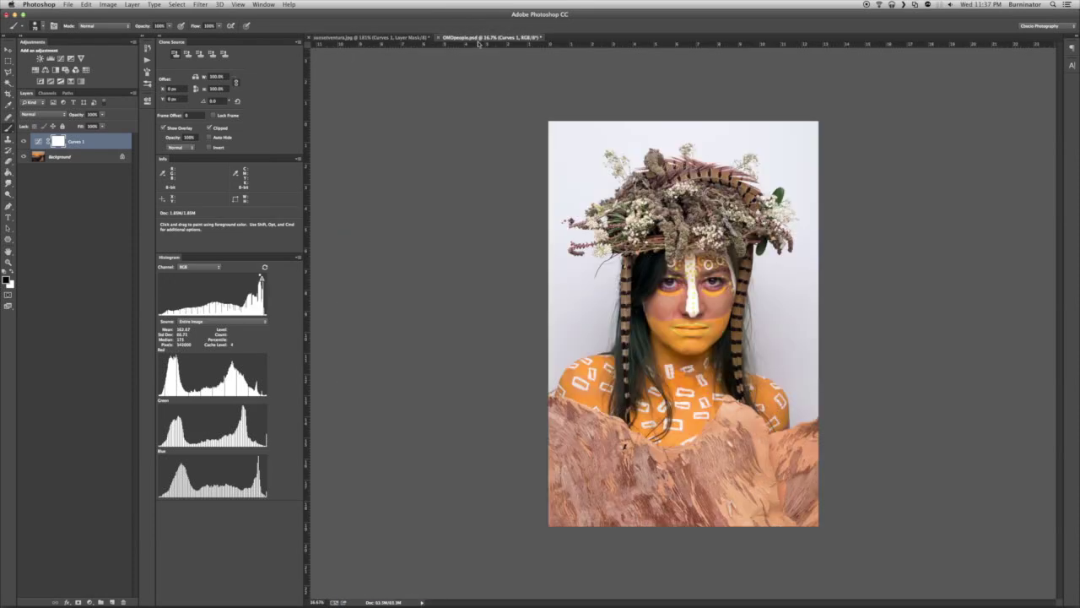